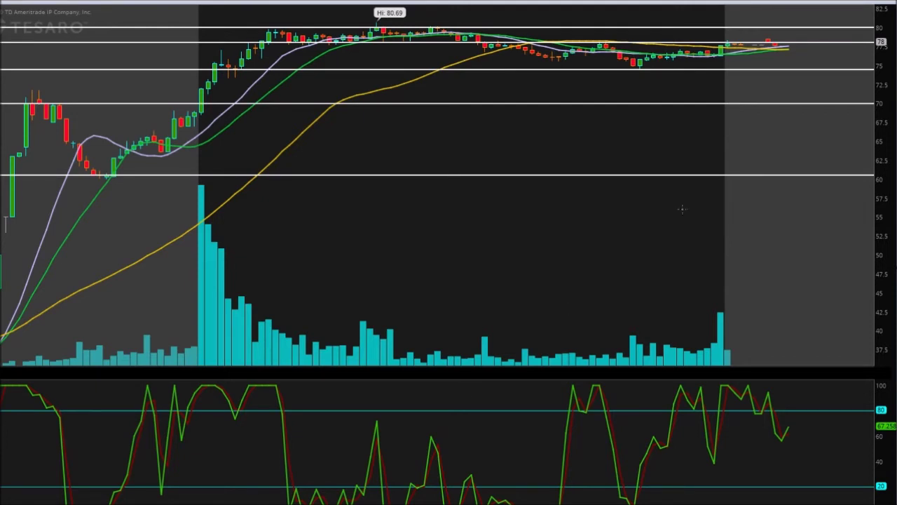
Handwrite 60.56 beside the lowest price line and 70 beside the 70 line
mouse_move(678, 152)
mouse_down()
mouse_move(676, 161)
mouse_move(692, 160)
mouse_up()
mouse_move(650, 150)
mouse_down()
mouse_move(648, 166)
mouse_move(666, 150)
mouse_move(680, 155)
mouse_move(678, 169)
mouse_move(706, 160)
mouse_up()
click(670, 163)
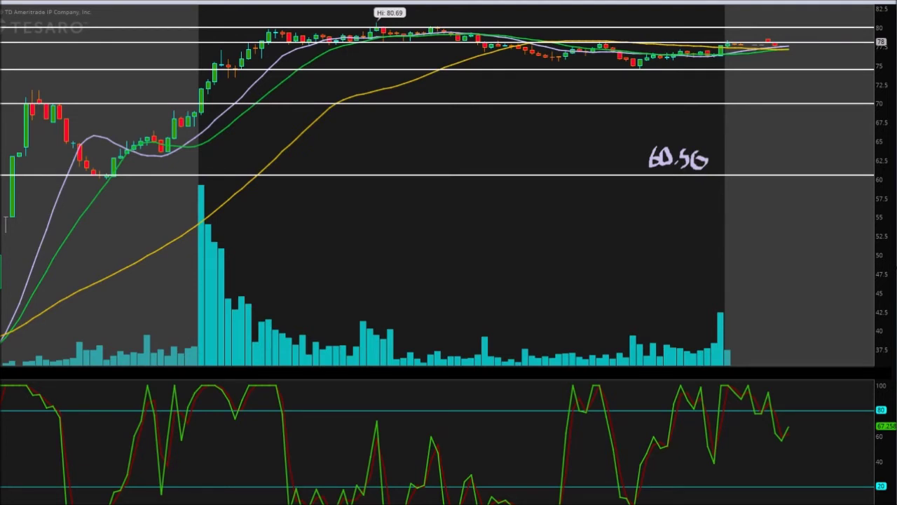
mouse_move(642, 111)
mouse_down()
mouse_move(653, 127)
mouse_move(663, 116)
mouse_move(669, 122)
mouse_move(668, 113)
mouse_up()
Handwrite 74.45 above the 70 label and 78.03 beside the 78 line
mouse_move(671, 77)
mouse_down()
mouse_move(685, 86)
mouse_move(677, 90)
mouse_move(698, 84)
mouse_move(696, 94)
mouse_move(713, 86)
mouse_move(714, 96)
mouse_move(722, 80)
mouse_up()
click(701, 90)
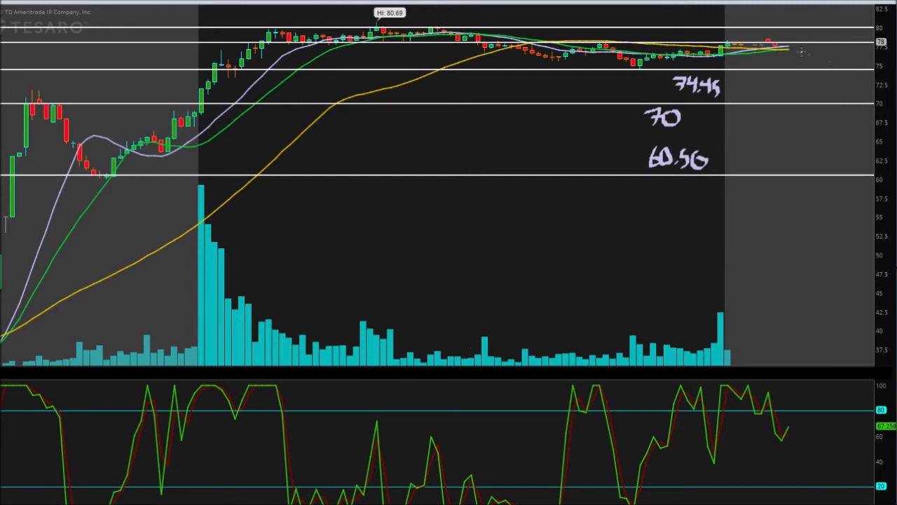
mouse_move(795, 51)
mouse_down()
mouse_move(798, 65)
mouse_move(830, 50)
mouse_move(841, 56)
mouse_move(834, 67)
mouse_up()
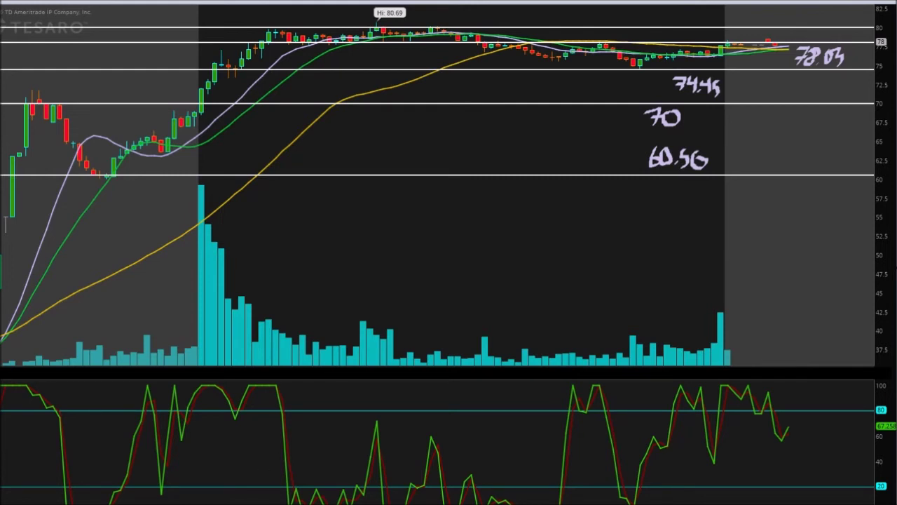
Handwrite 80 above the top line, then undo trial marks around 78.03, 80 and Hi: 80.69
mouse_move(739, 6)
mouse_down()
mouse_move(731, 17)
mouse_move(754, 7)
mouse_up()
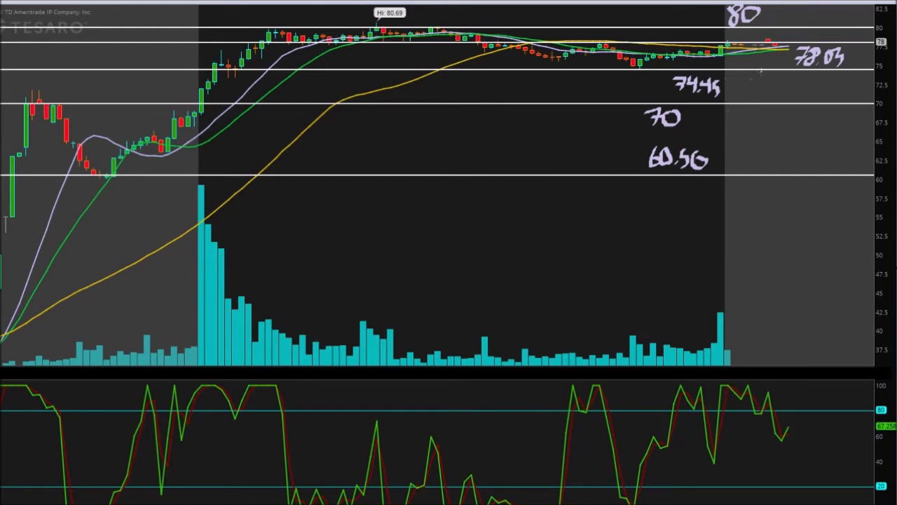
mouse_move(851, 42)
mouse_down()
mouse_move(788, 87)
mouse_move(852, 44)
mouse_up()
drag(771, 4, 780, 20)
mouse_move(736, 5)
mouse_down()
mouse_move(711, 31)
mouse_move(784, 9)
mouse_up()
key(ctrl+z)
key(ctrl+z)
key(ctrl+z)
key(ctrl+z)
key(ctrl+z)
mouse_move(370, 21)
mouse_down()
mouse_move(358, 24)
mouse_move(387, 13)
mouse_move(442, 24)
mouse_up()
key(ctrl+z)
key(ctrl+z)
Draw two downward arrows below 78.03, then undo trial strokes beside 74.45, 70 and 60.56
mouse_move(765, 54)
mouse_down()
mouse_move(774, 102)
mouse_move(792, 78)
mouse_up()
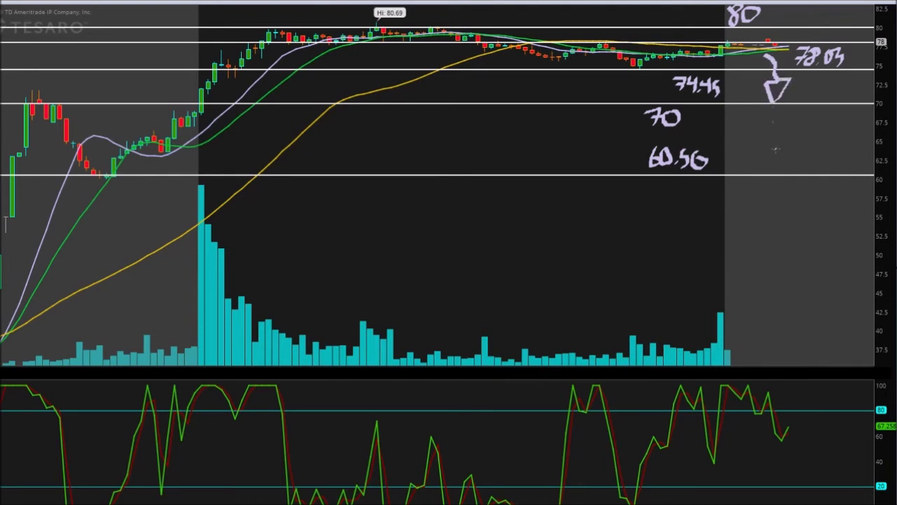
mouse_move(766, 116)
mouse_down()
mouse_move(755, 161)
mouse_move(771, 143)
mouse_up()
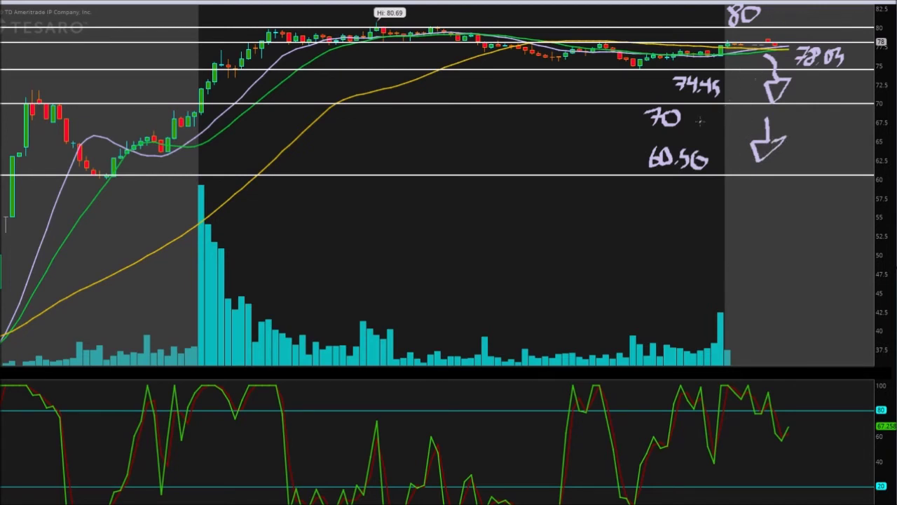
drag(729, 91, 750, 75)
drag(694, 125, 726, 106)
drag(715, 157, 736, 168)
key(ctrl+z)
key(ctrl+z)
Sketch and undo wavy and V-shaped trial strokes across the middle of the chart
key(ctrl+z)
mouse_move(215, 173)
mouse_down()
mouse_move(380, 191)
mouse_move(841, 196)
mouse_up()
key(ctrl+z)
drag(380, 105, 641, 119)
key(ctrl+z)
drag(236, 177, 452, 179)
drag(580, 181, 761, 185)
Sketch and undo more trial strokes and an upward arrow, then erase the lower down arrow
key(ctrl+z)
mouse_move(317, 148)
mouse_down()
mouse_move(347, 179)
mouse_move(482, 150)
mouse_move(526, 163)
mouse_up()
key(ctrl+z)
mouse_move(427, 175)
mouse_down()
mouse_move(459, 140)
mouse_move(491, 78)
mouse_move(462, 161)
mouse_up()
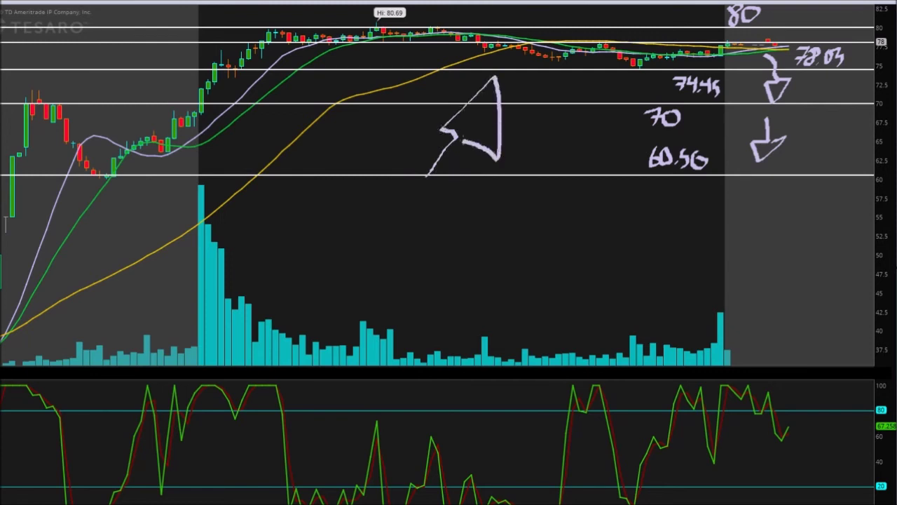
key(ctrl+z)
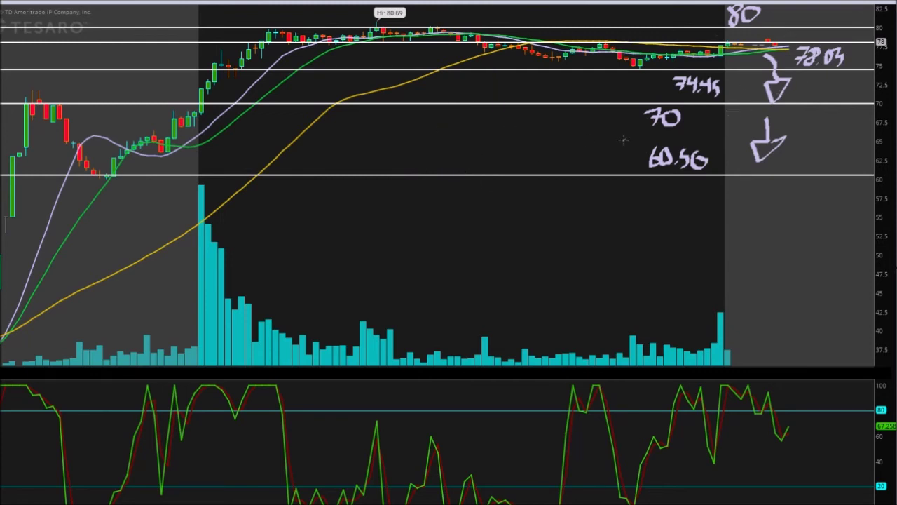
mouse_move(569, 172)
mouse_down()
mouse_move(599, 97)
mouse_move(611, 99)
mouse_move(646, 73)
mouse_up()
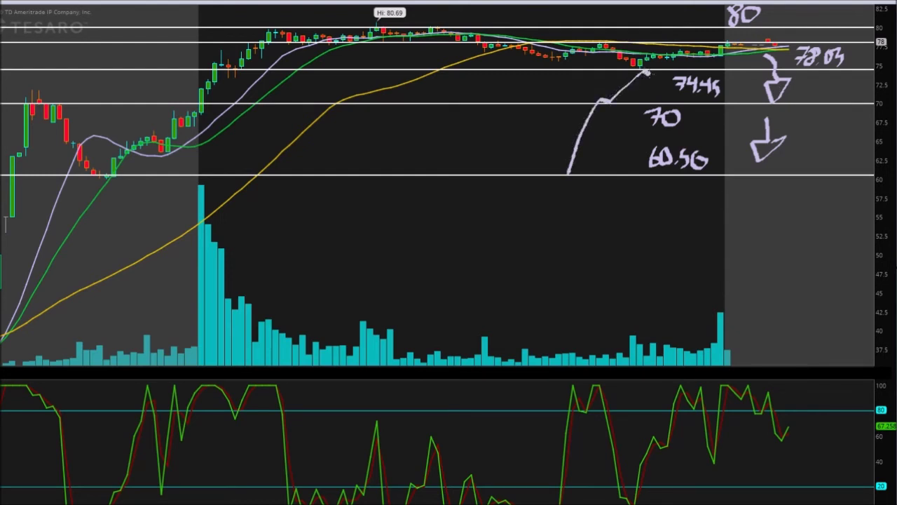
key(ctrl+z)
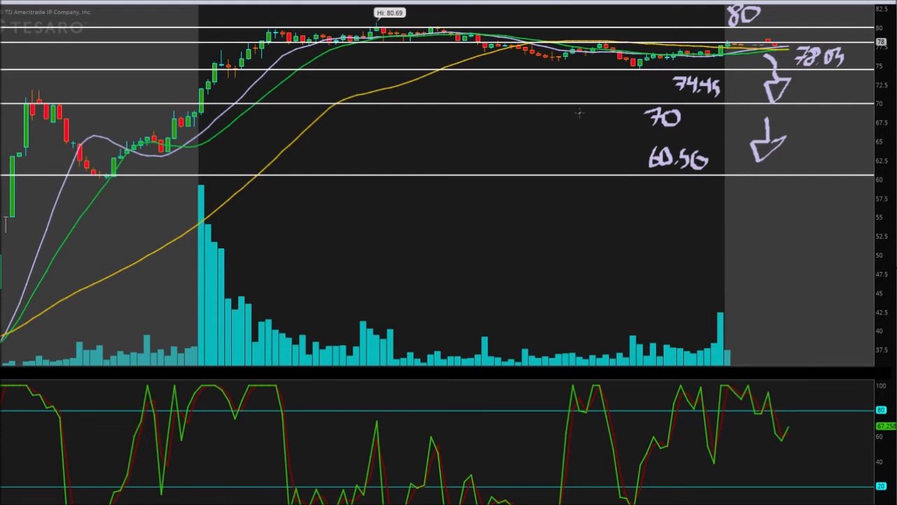
key(ctrl+z)
Erase the upper down arrow and undo trial wavy strokes and a small bottom-left circle
key(ctrl+z)
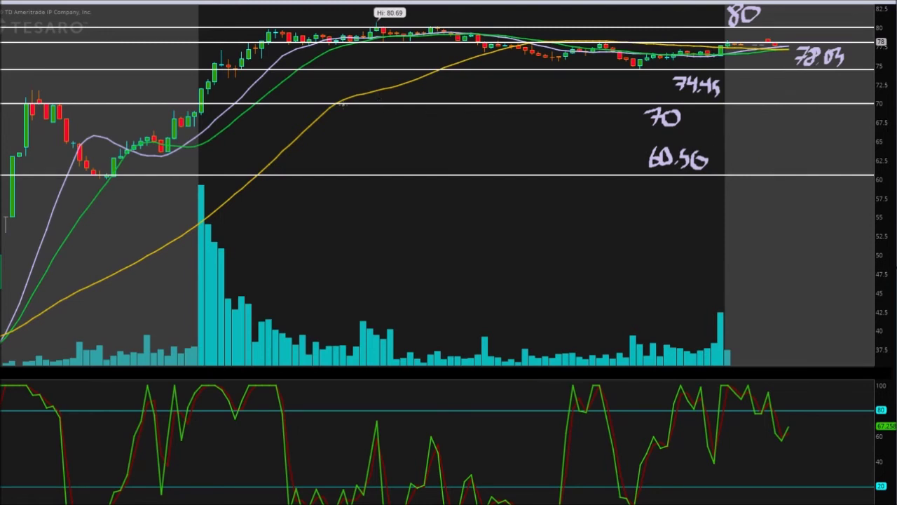
drag(286, 96, 592, 105)
drag(309, 179, 535, 183)
key(ctrl+z)
key(ctrl+z)
mouse_move(14, 308)
mouse_down()
mouse_move(280, 116)
mouse_move(11, 260)
mouse_move(2, 315)
mouse_move(16, 298)
mouse_up()
key(ctrl+z)
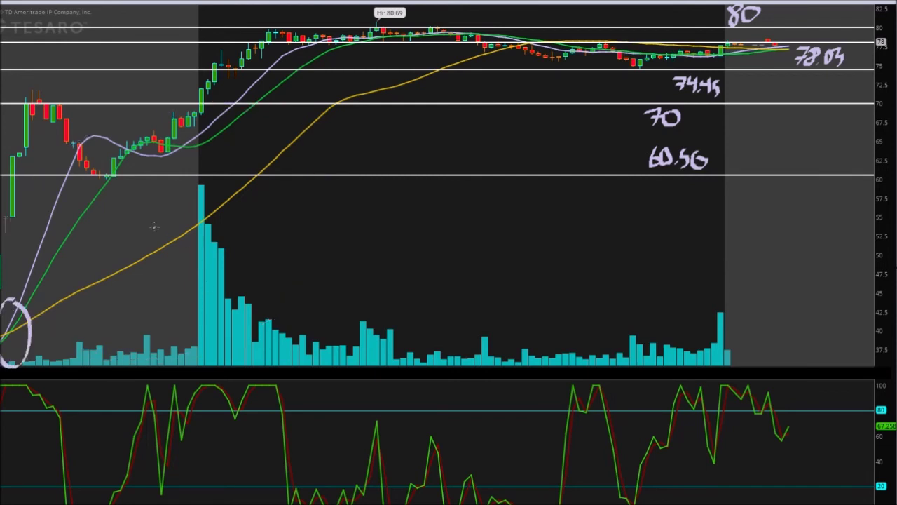
key(ctrl+z)
Sketch and undo circles around the rally's start and the top price consolidation
mouse_move(11, 278)
mouse_down()
mouse_move(47, 104)
mouse_move(88, 171)
mouse_move(161, 140)
mouse_move(234, 67)
mouse_move(276, 47)
mouse_up()
key(ctrl+z)
key(ctrl+z)
mouse_move(587, 33)
mouse_down()
mouse_move(336, 17)
mouse_move(601, 35)
mouse_move(534, 16)
mouse_move(742, 61)
mouse_move(548, 31)
mouse_up()
key(ctrl+z)
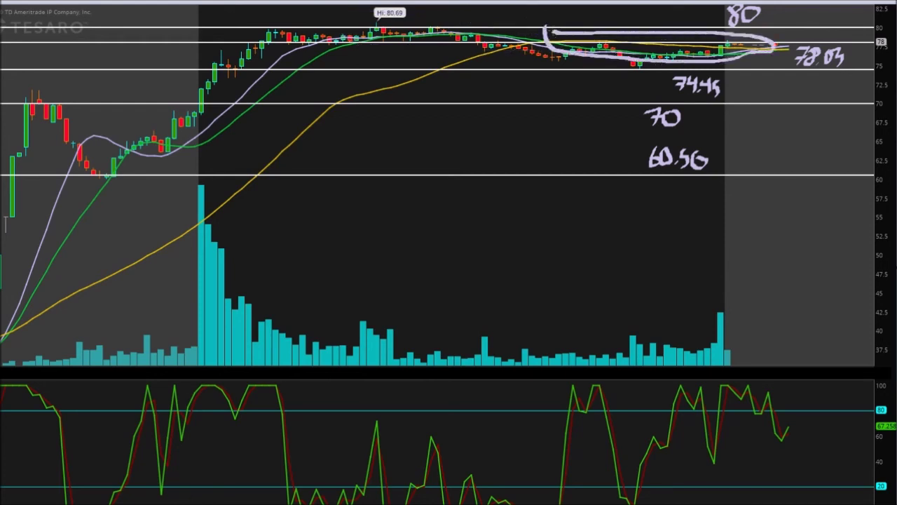
key(ctrl+z)
Draw and undo trial underlines along the top price consolidation
mouse_move(298, 28)
mouse_down()
mouse_move(341, 39)
mouse_move(463, 31)
mouse_move(571, 55)
mouse_move(722, 48)
mouse_up()
key(ctrl+z)
mouse_move(293, 34)
mouse_down()
mouse_move(339, 44)
mouse_move(459, 28)
mouse_move(527, 53)
mouse_move(742, 51)
mouse_up()
key(ctrl+z)
key(ctrl+z)
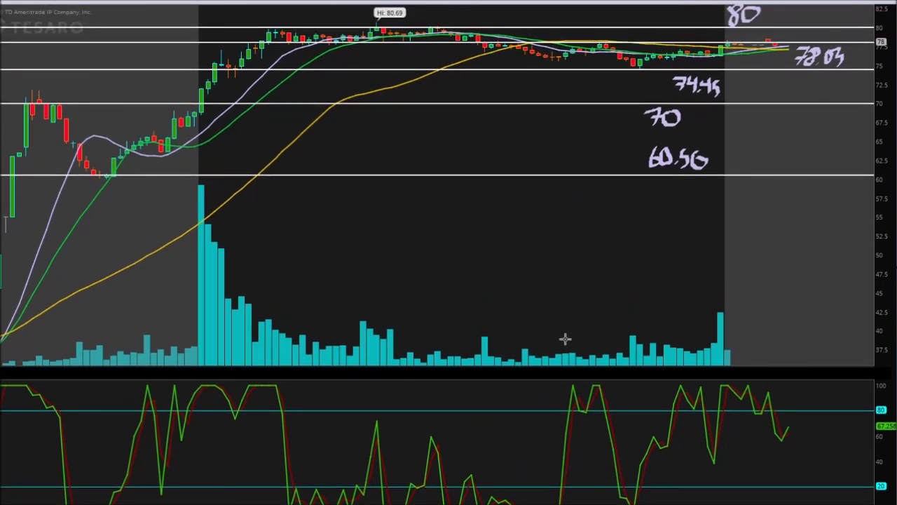
drag(572, 412, 545, 55)
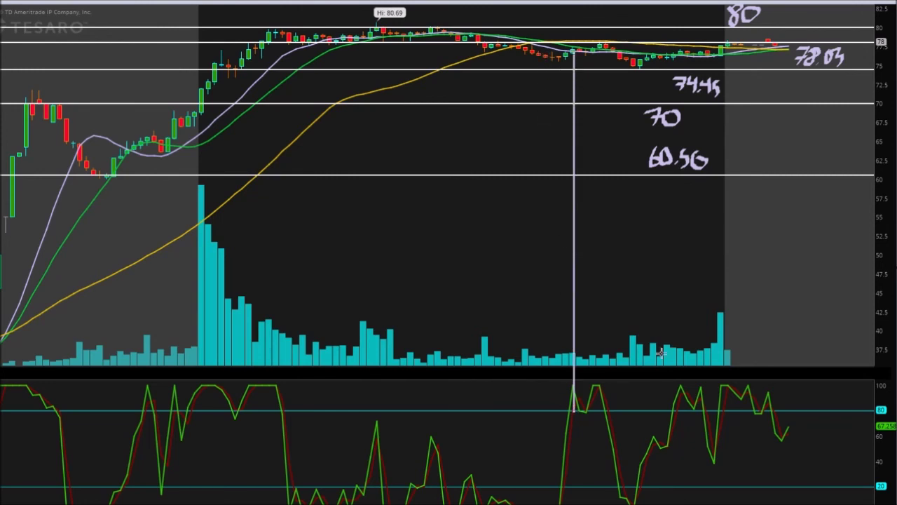
drag(677, 413, 634, 68)
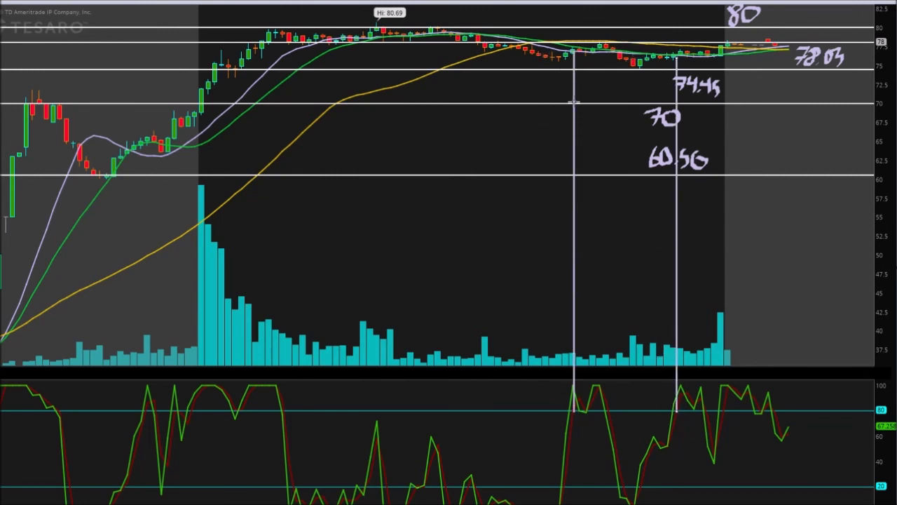
drag(581, 56, 685, 58)
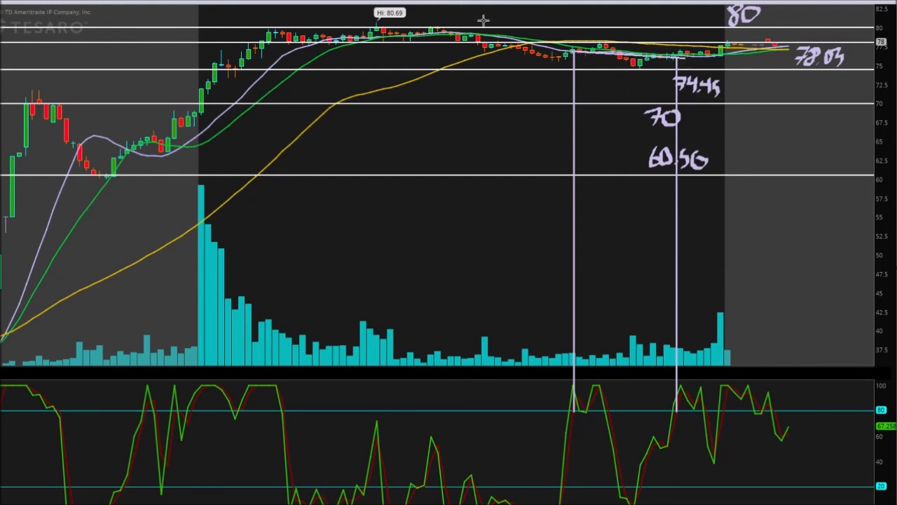
mouse_move(662, 40)
mouse_down()
mouse_move(701, 52)
mouse_move(682, 51)
mouse_up()
key(ctrl+z)
key(ctrl+z)
key(ctrl+z)
key(ctrl+z)
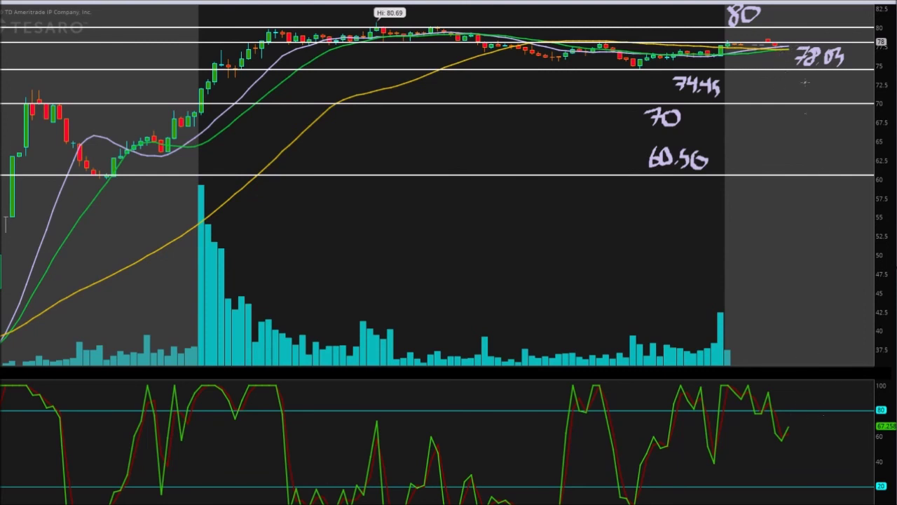
drag(809, 138, 808, 80)
mouse_move(810, 418)
mouse_down()
mouse_move(813, 322)
mouse_move(780, 92)
mouse_move(782, 101)
mouse_up()
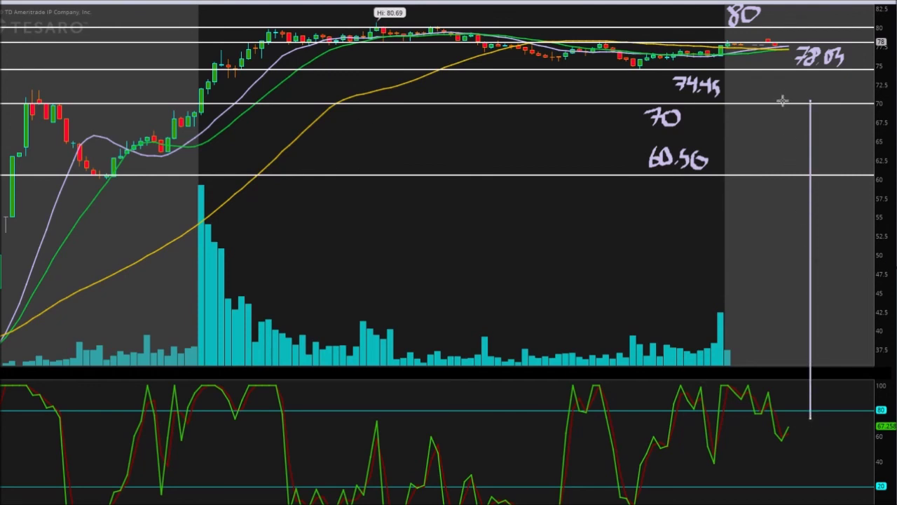
mouse_move(849, 409)
mouse_down()
mouse_move(855, 337)
mouse_move(828, 163)
mouse_up()
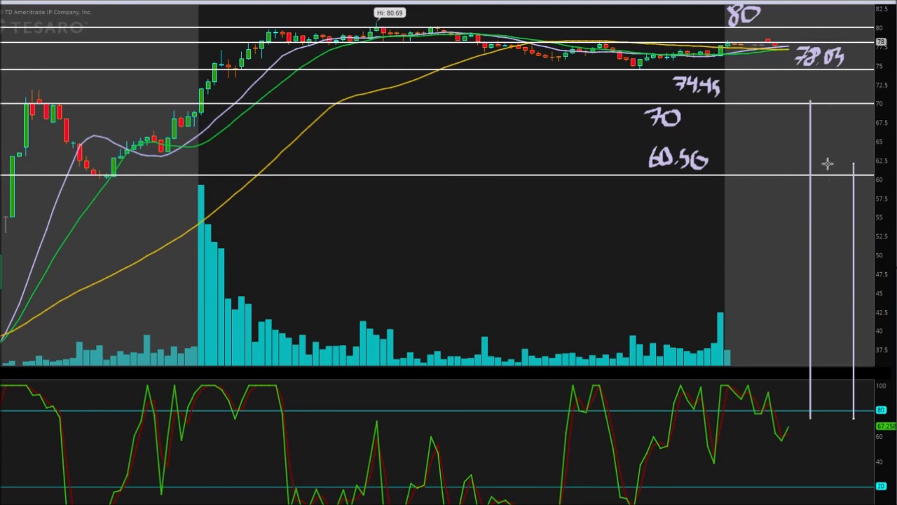
key(ctrl+z)
key(ctrl+z)
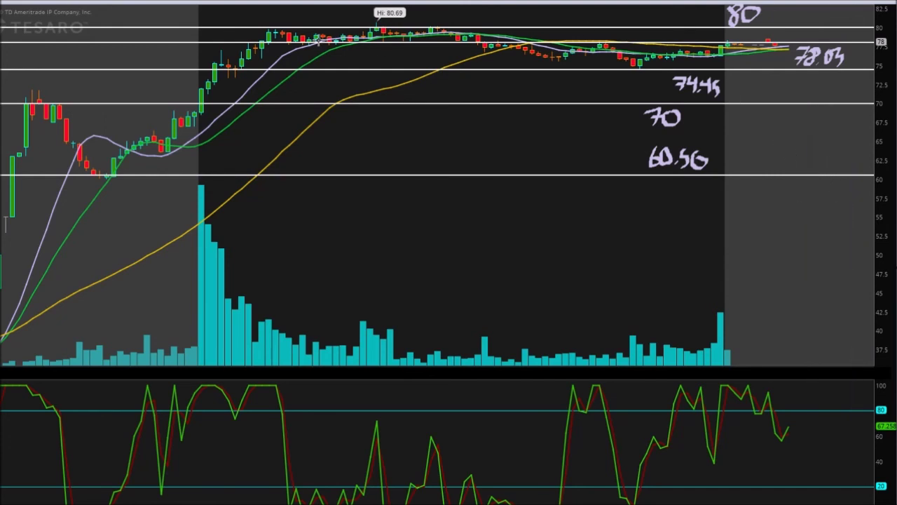